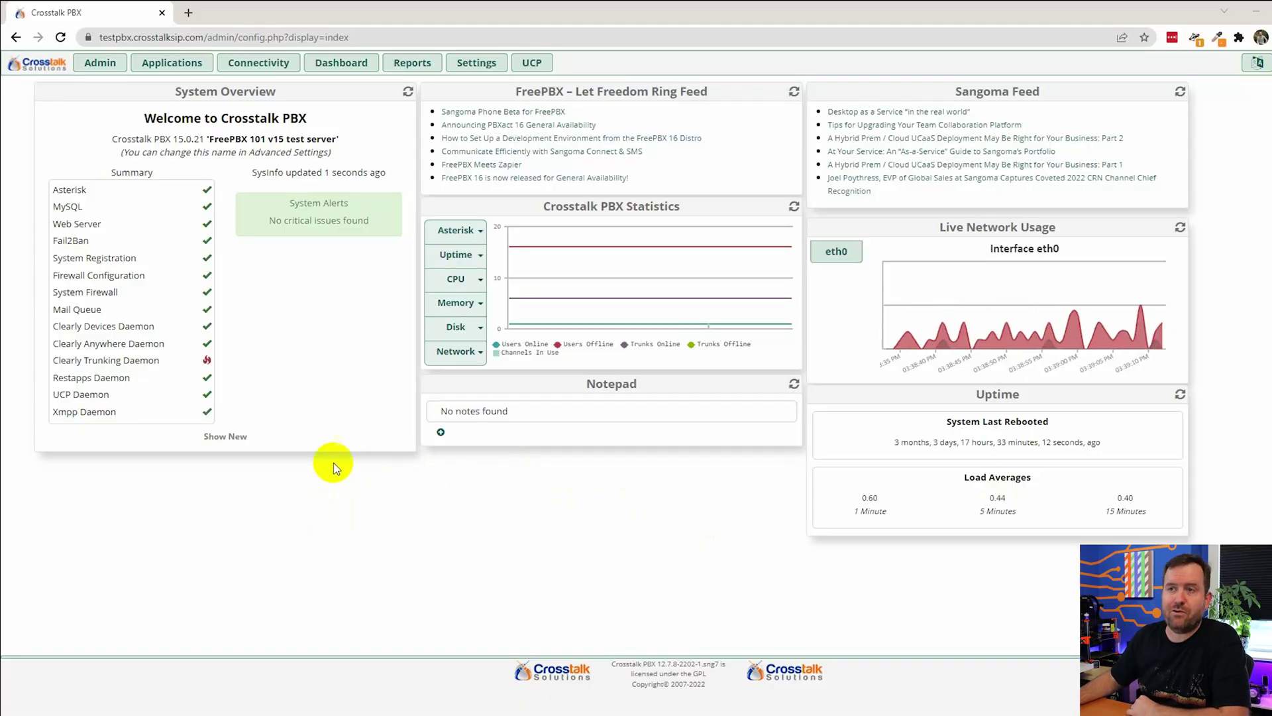
Step: Open the Default inbound route for editing, leaving its description unchanged
mouse_move(258, 70)
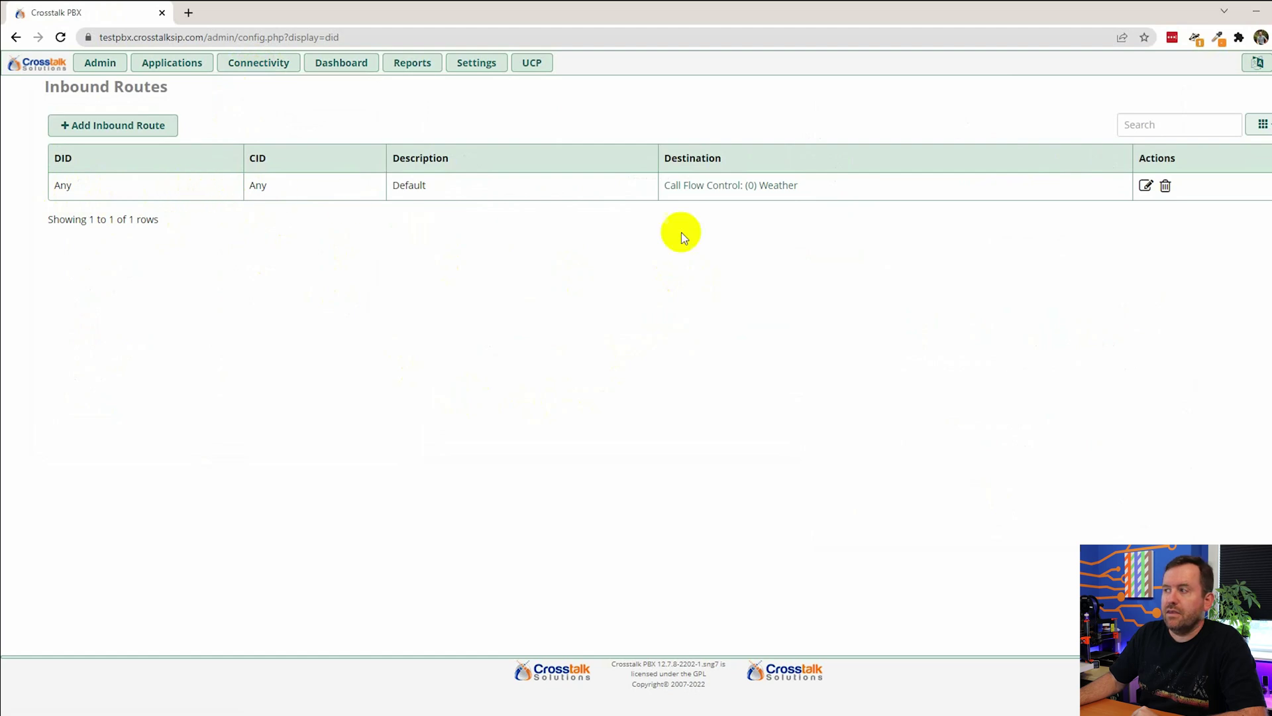
left_click(1145, 186)
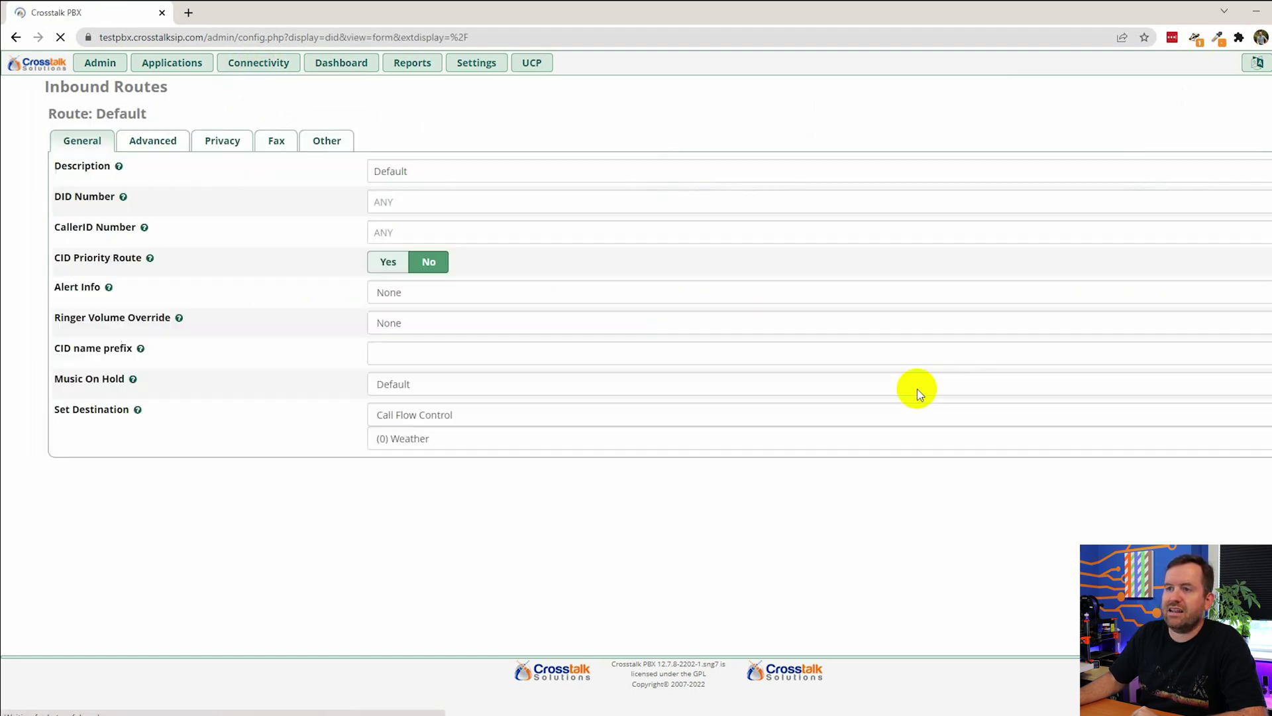
left_click(460, 171)
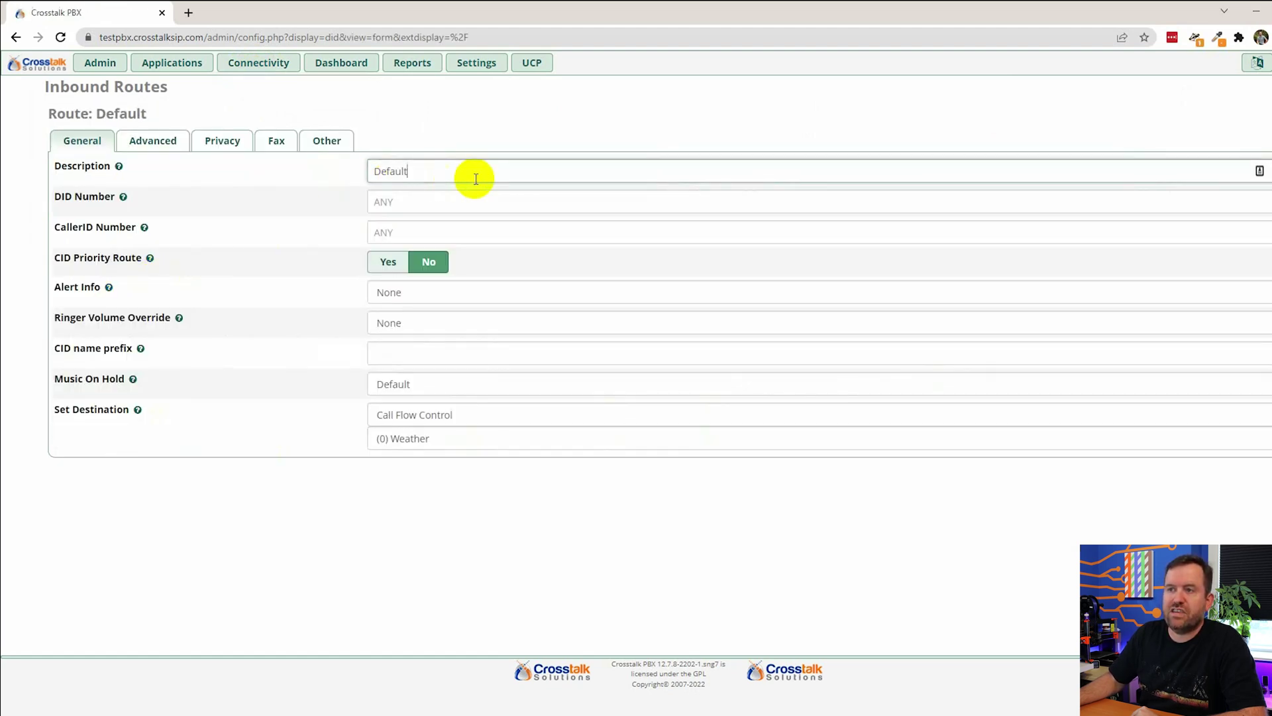
left_click(507, 121)
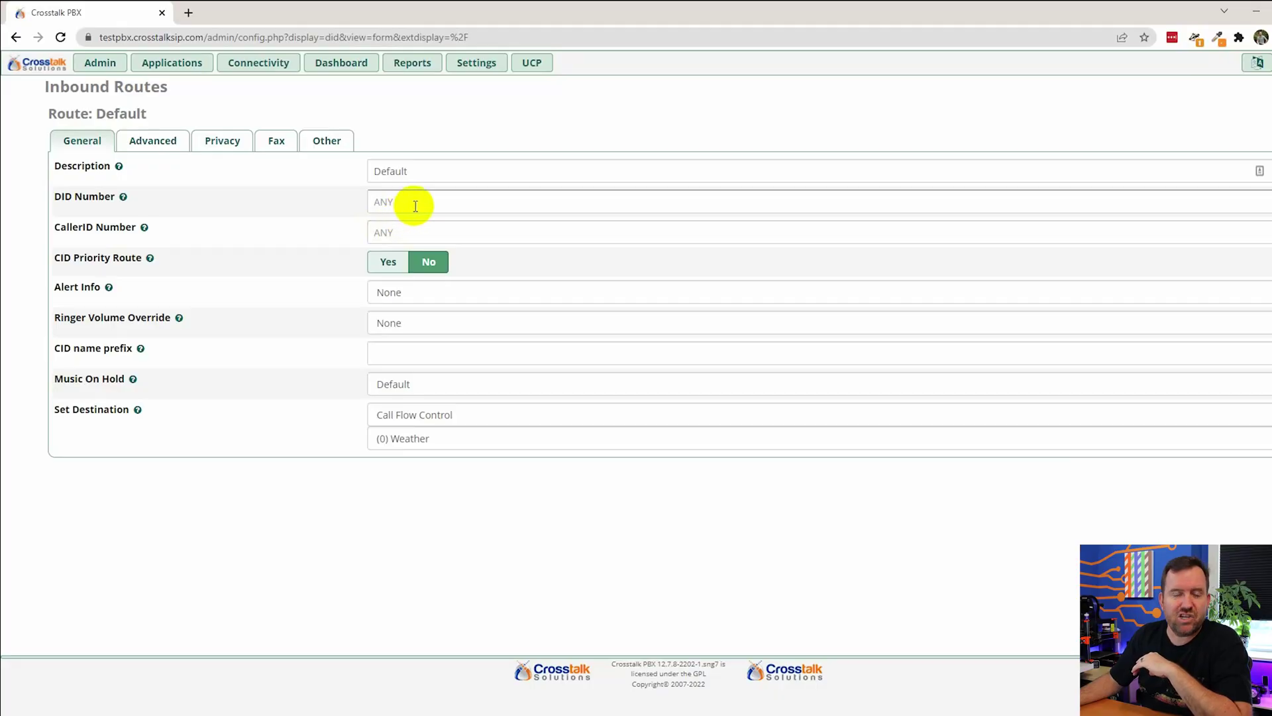
Step: Show the DID Number help text and click into the DID Number field, still ANY
left_click(74, 199)
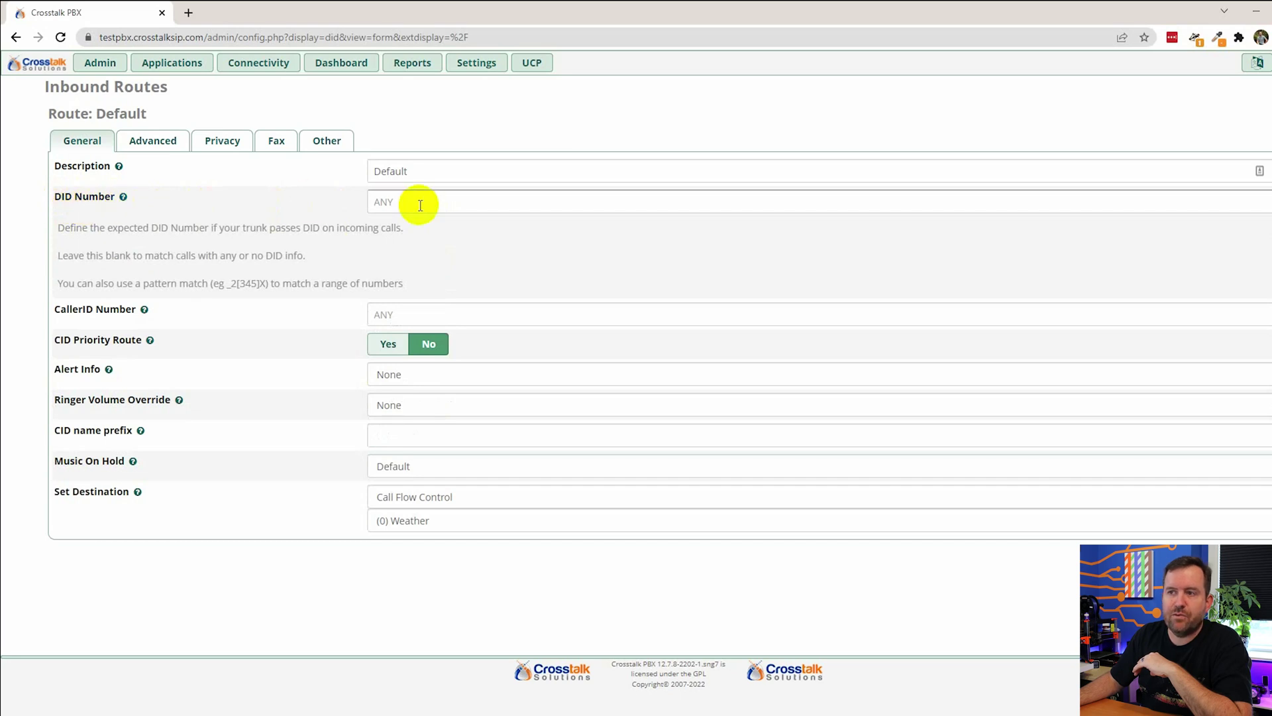
left_click(381, 202)
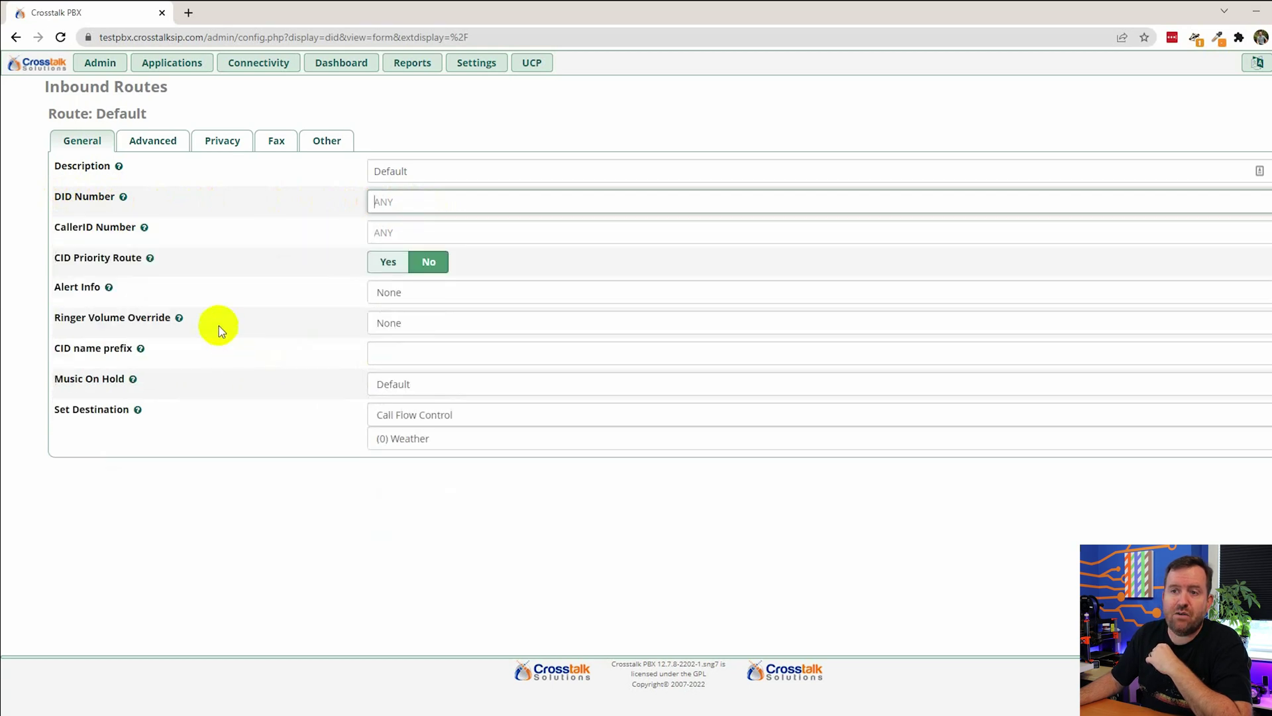
mouse_move(144, 229)
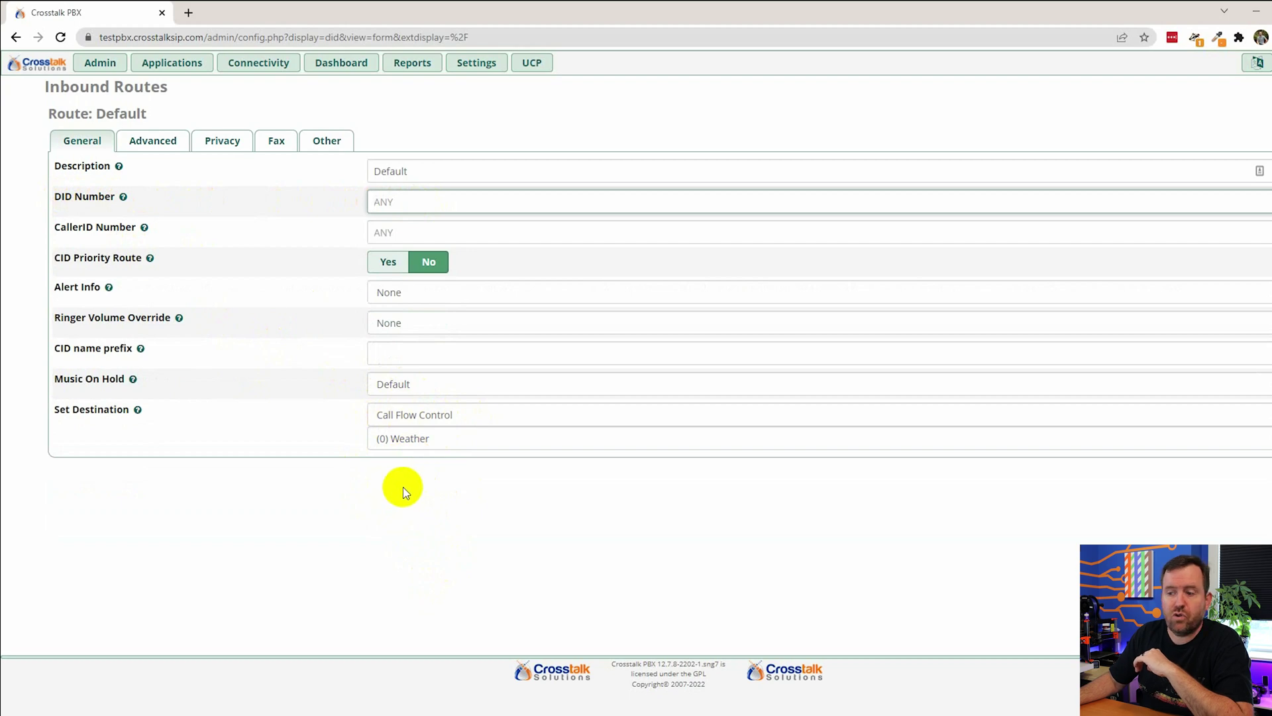
Step: Switch to the FreePBX 101 v15 IVR Design diagram in Photos, then close it
key("alt+Tab")
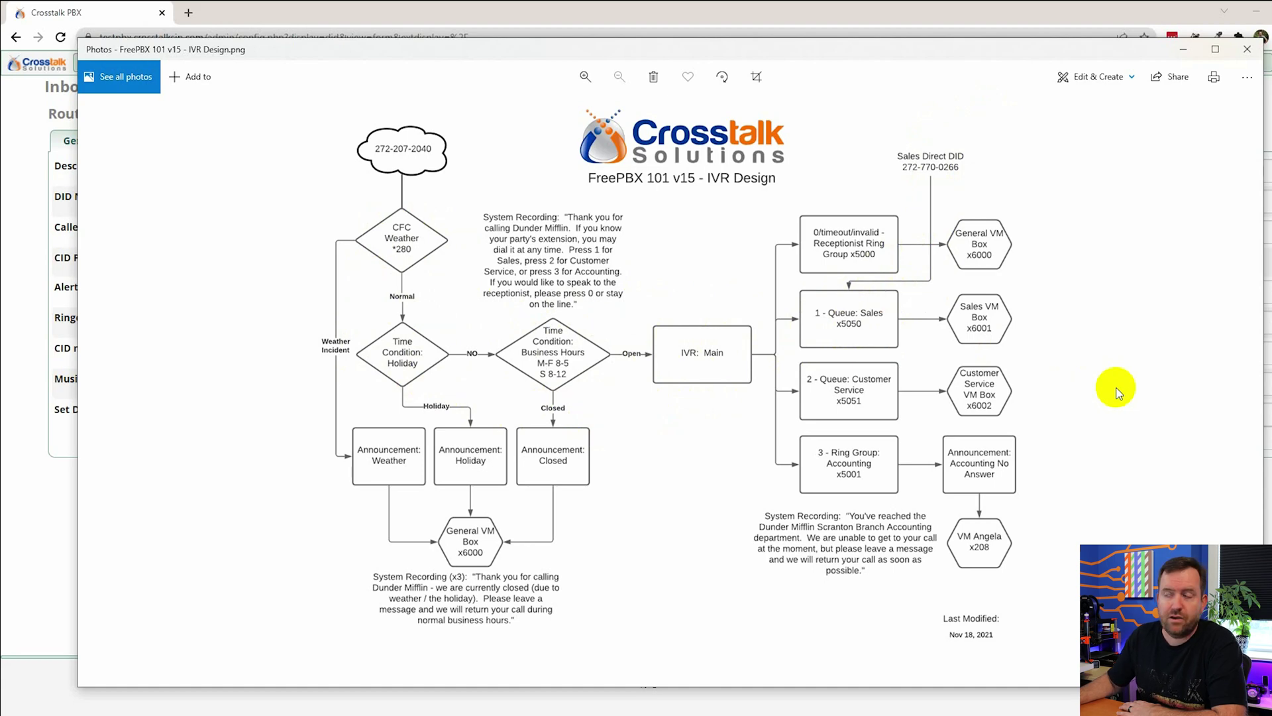
left_click(1183, 53)
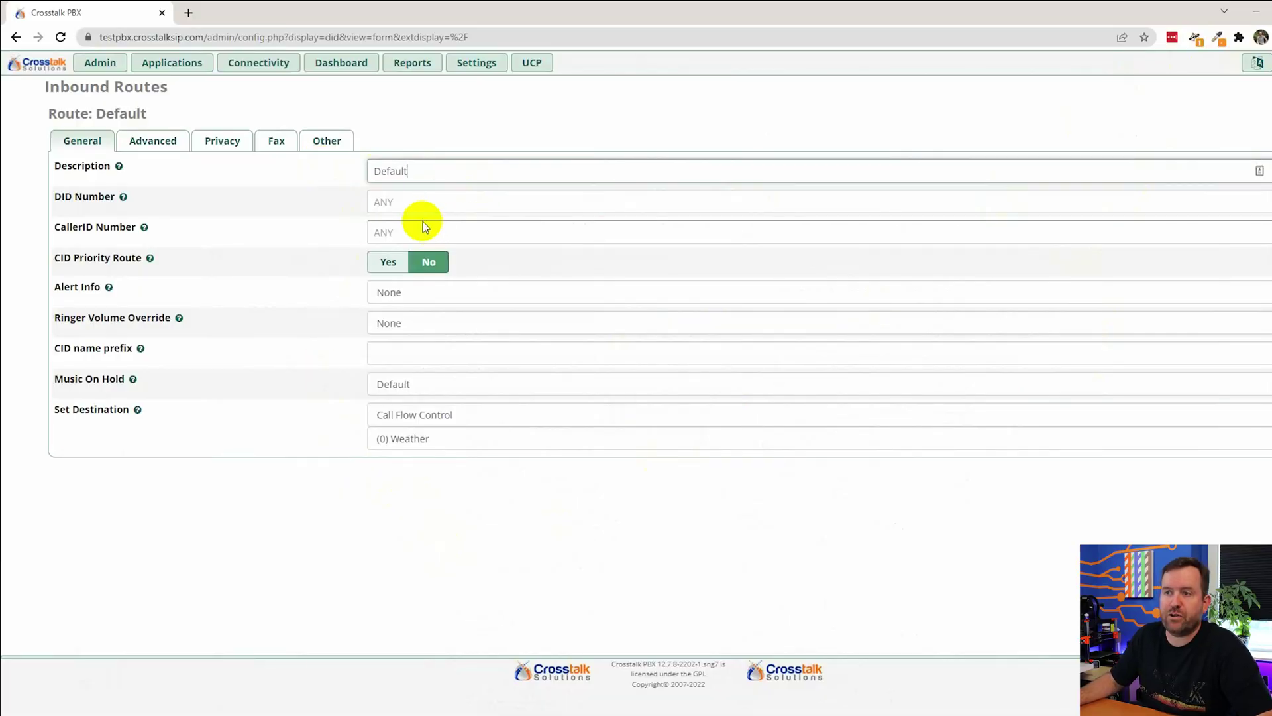
Step: Step through the DID and CallerID Number fields and view Alert Info choices, keeping None
left_click(417, 202)
left_click(426, 234)
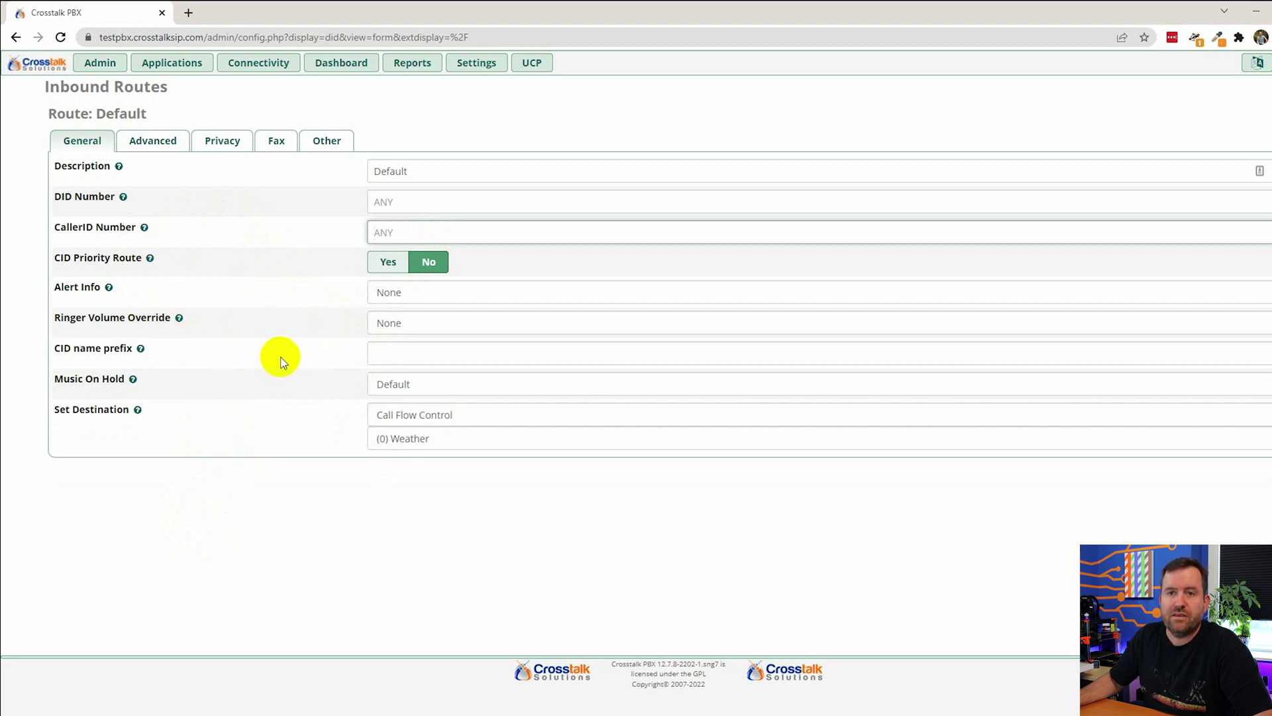
left_click(407, 294)
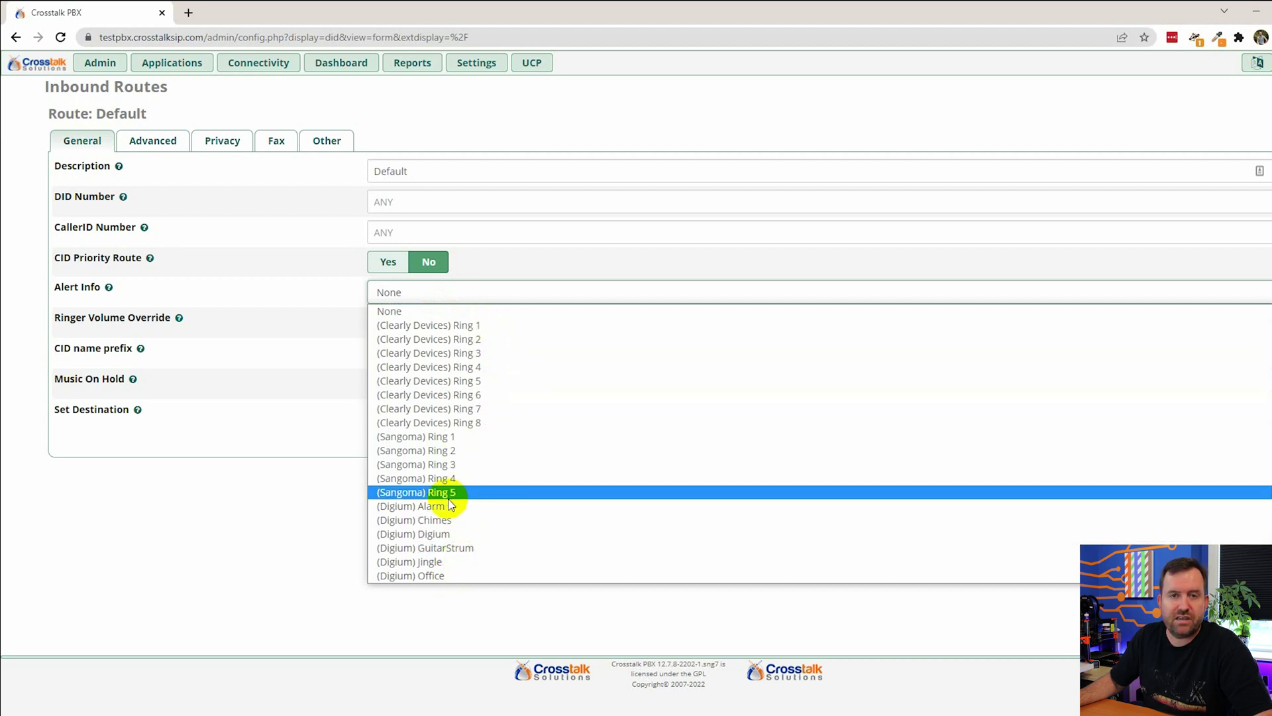
left_click(274, 526)
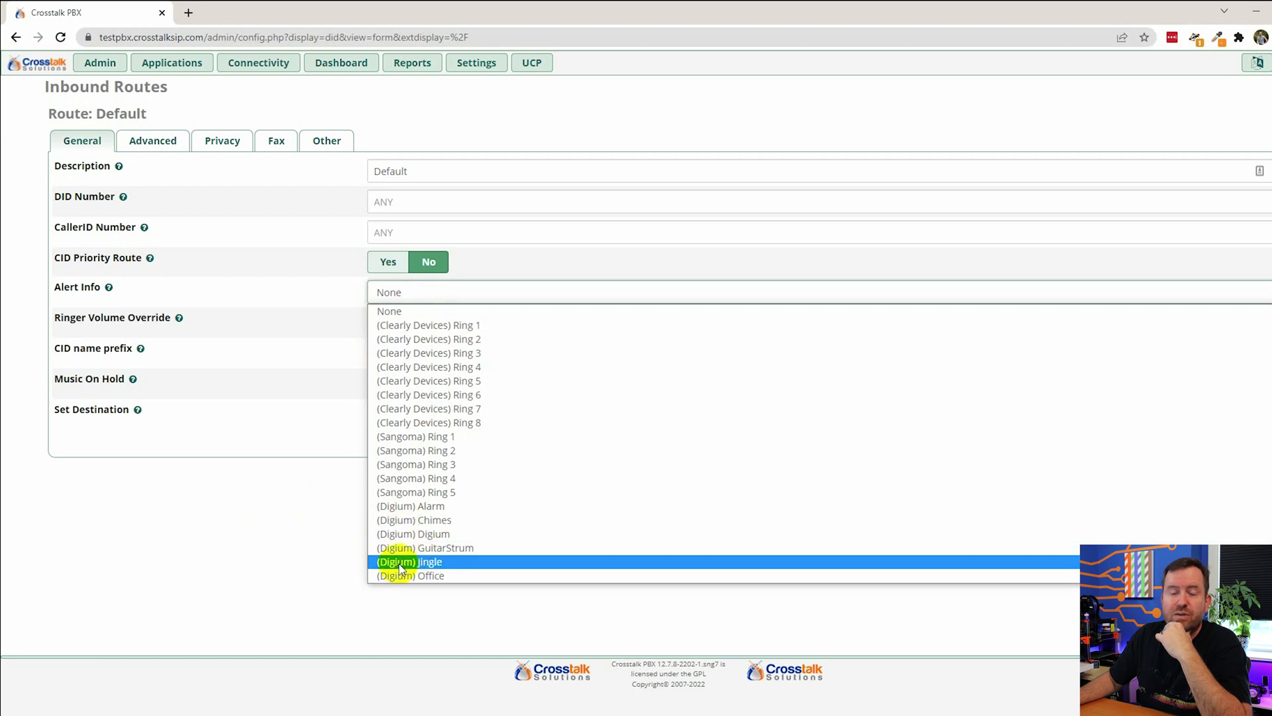
left_click(282, 534)
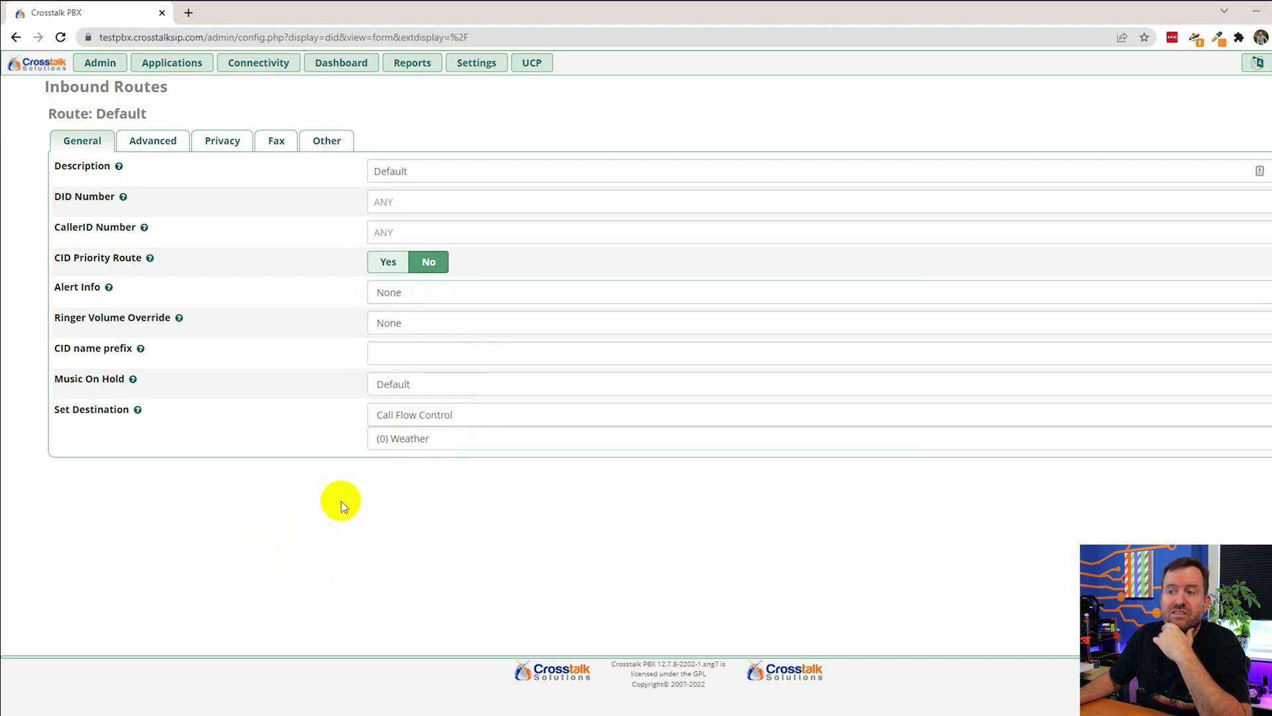
left_click(418, 295)
left_click(286, 568)
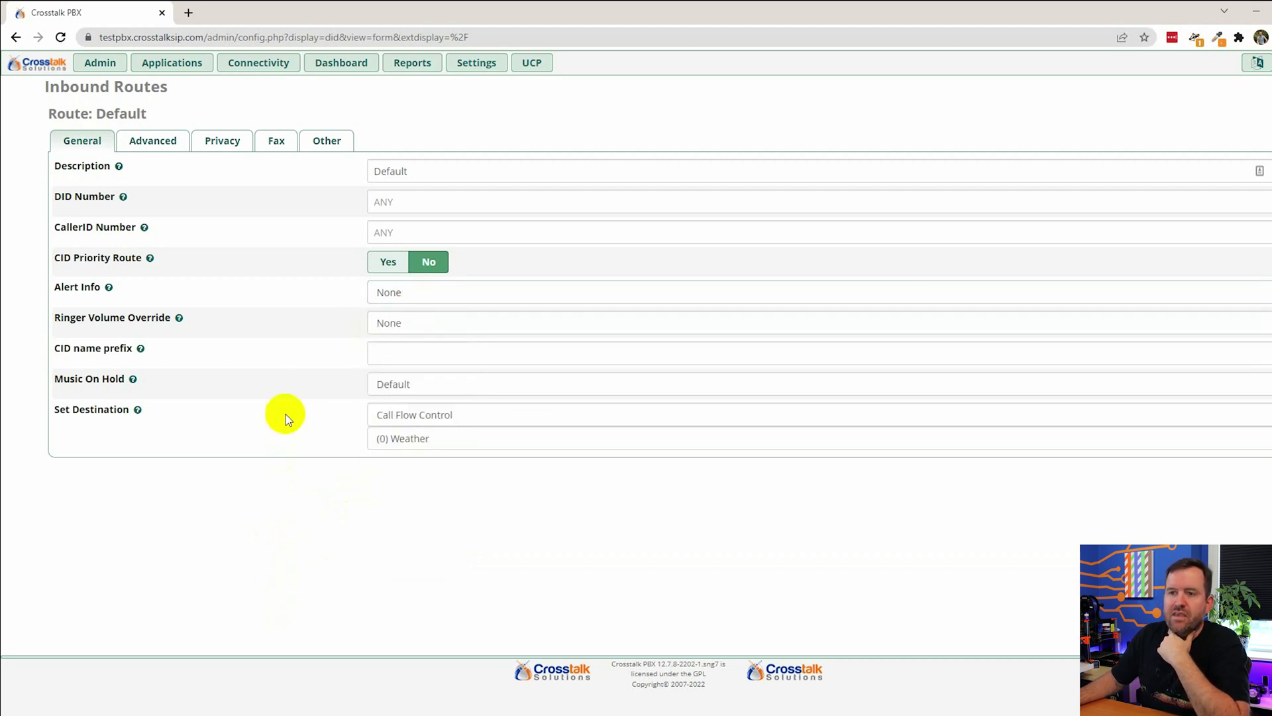
Step: Keep Ringer Volume Override at None, set CID name prefix to MAIN:, and view Advanced settings
left_click(424, 332)
left_click(424, 331)
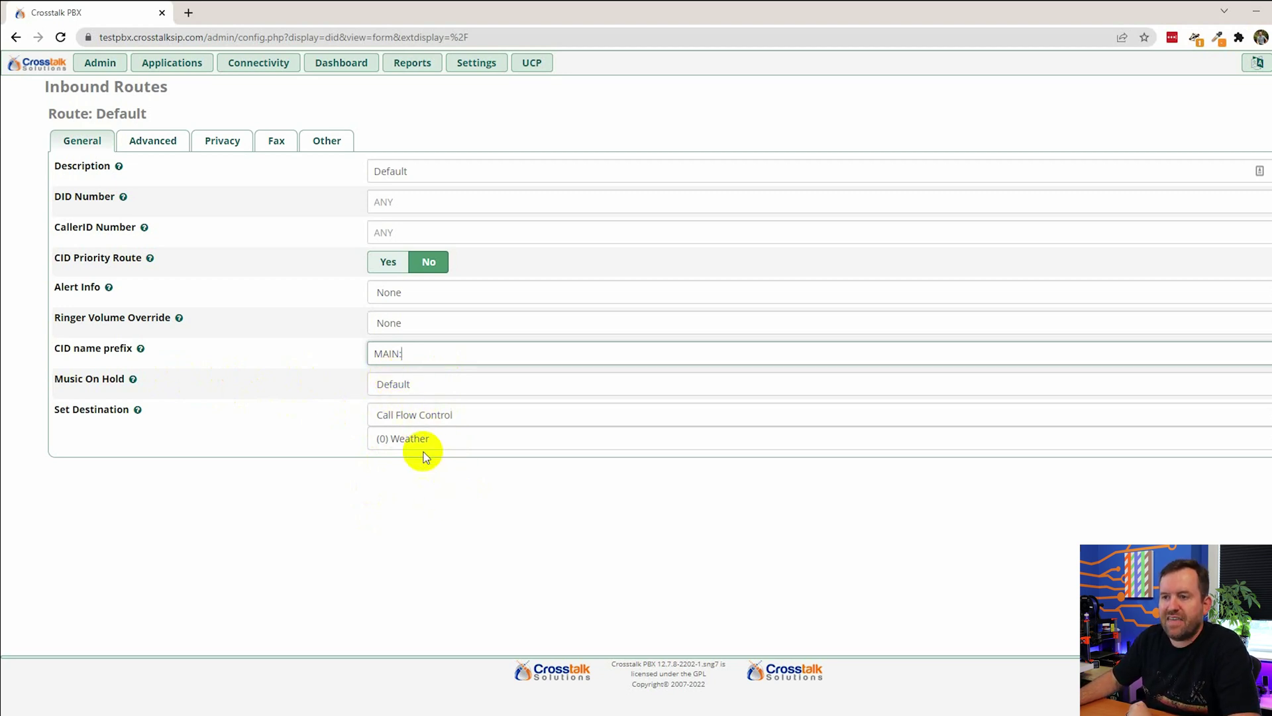
left_click(411, 514)
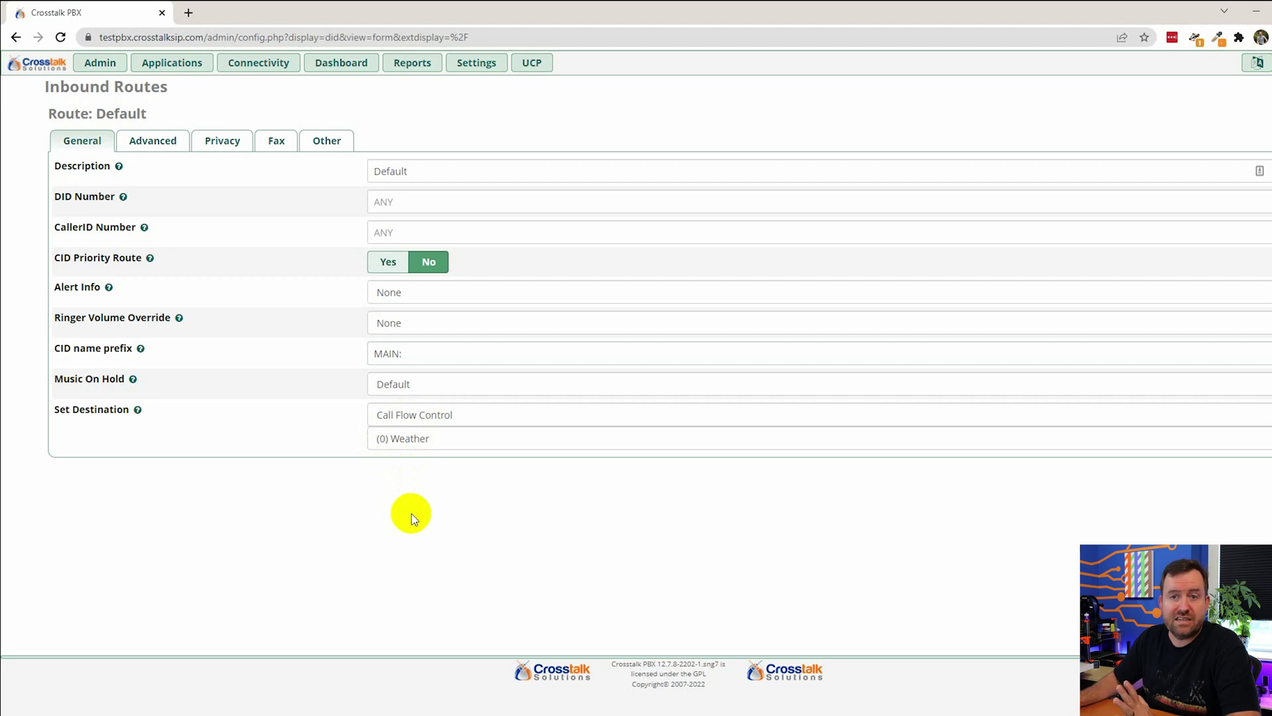
left_click(147, 139)
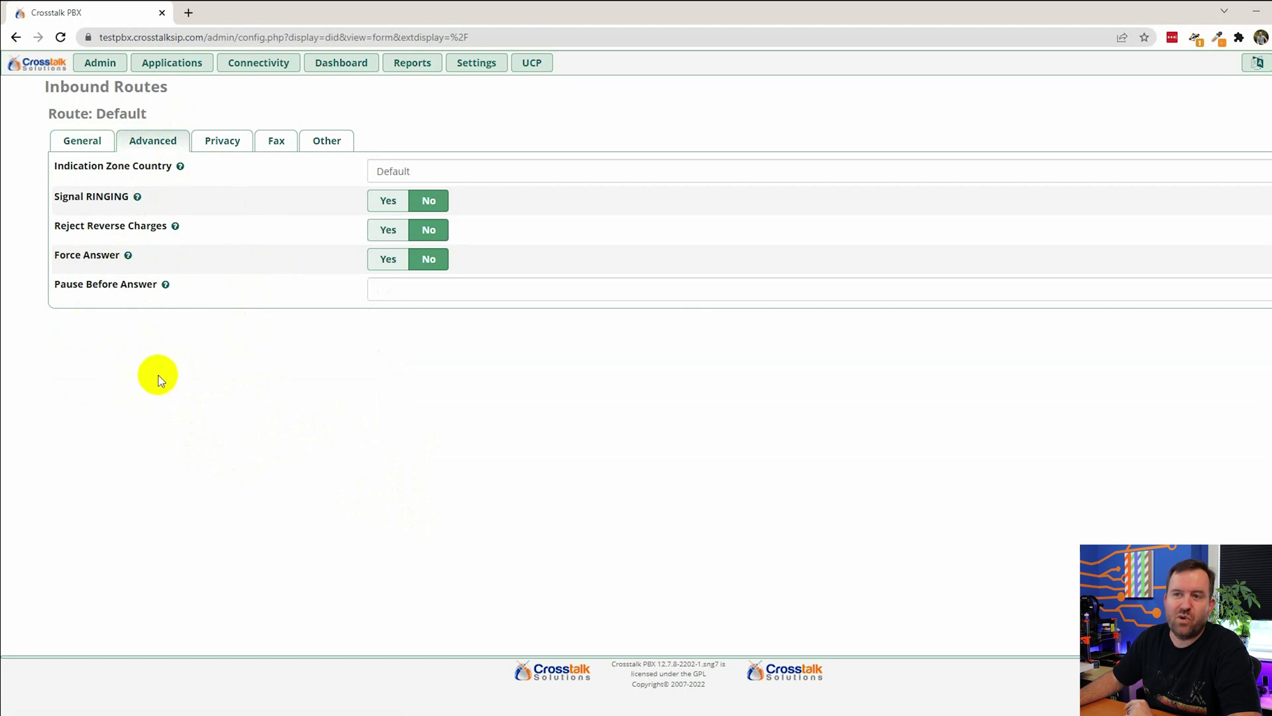
Step: Keep Indication Zone Country at Default and move on to the Privacy settings
left_click(431, 171)
left_click(431, 171)
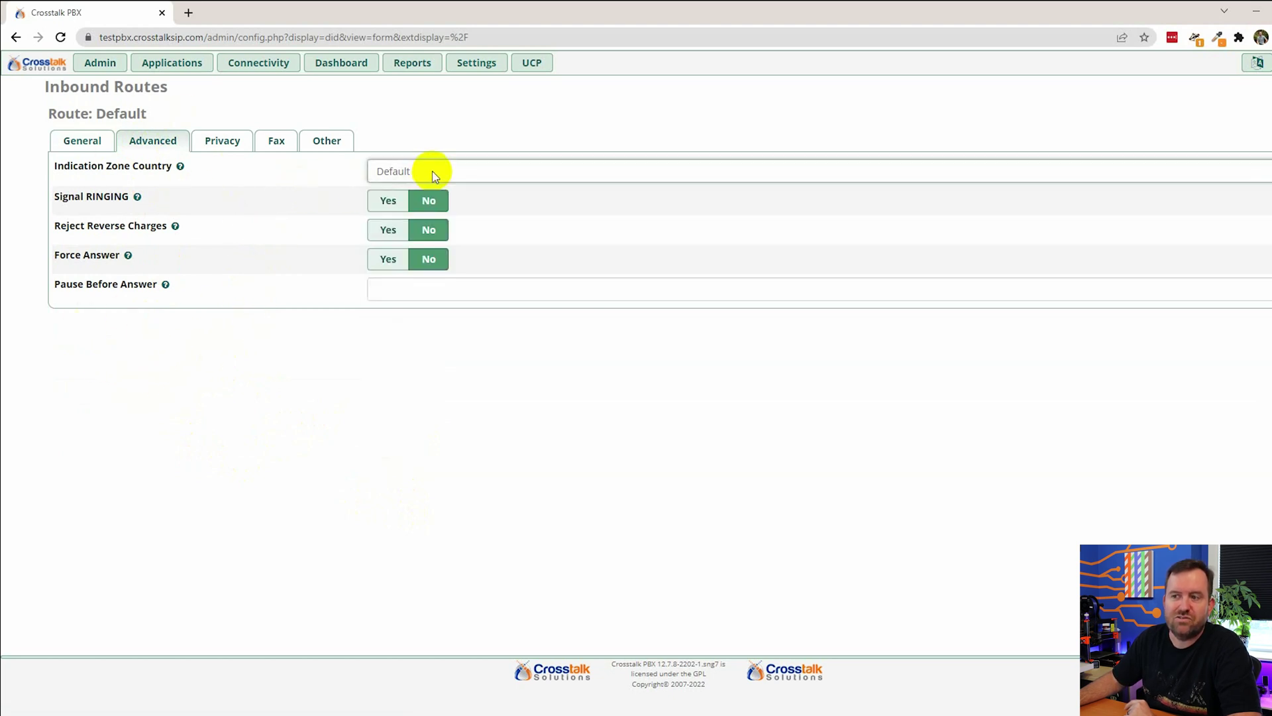
left_click(412, 169)
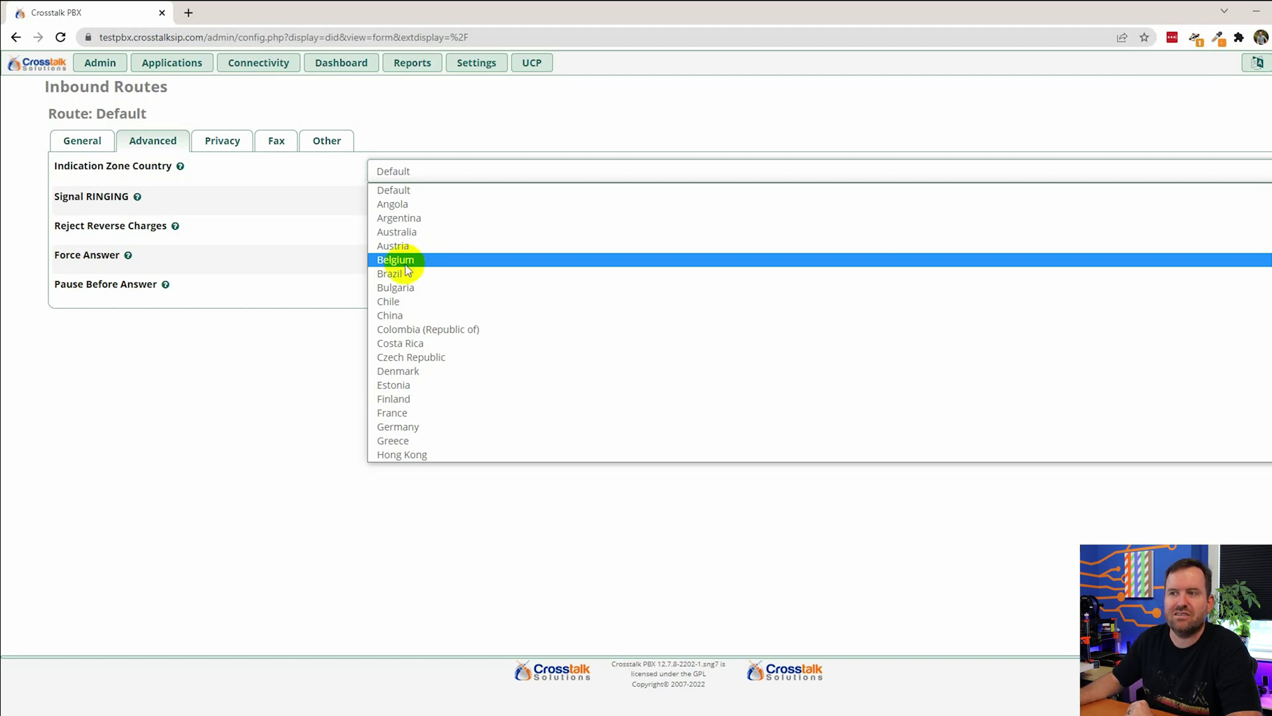
left_click(301, 363)
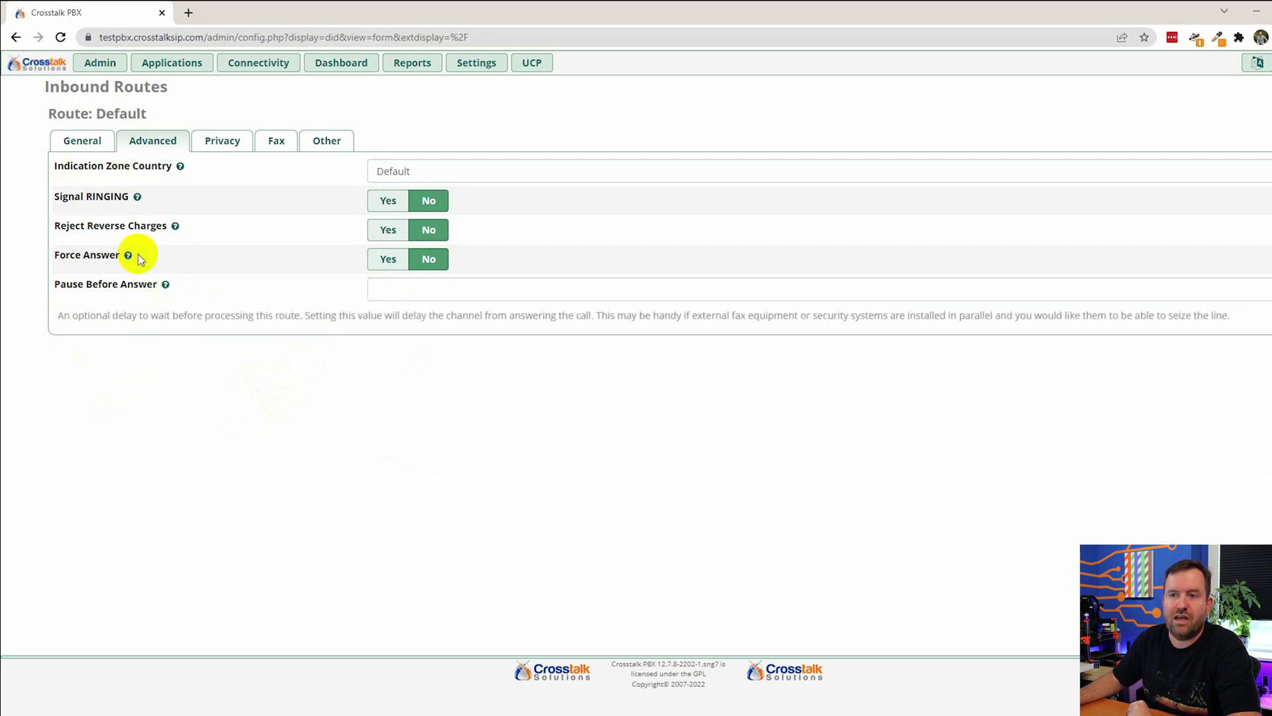
mouse_move(129, 258)
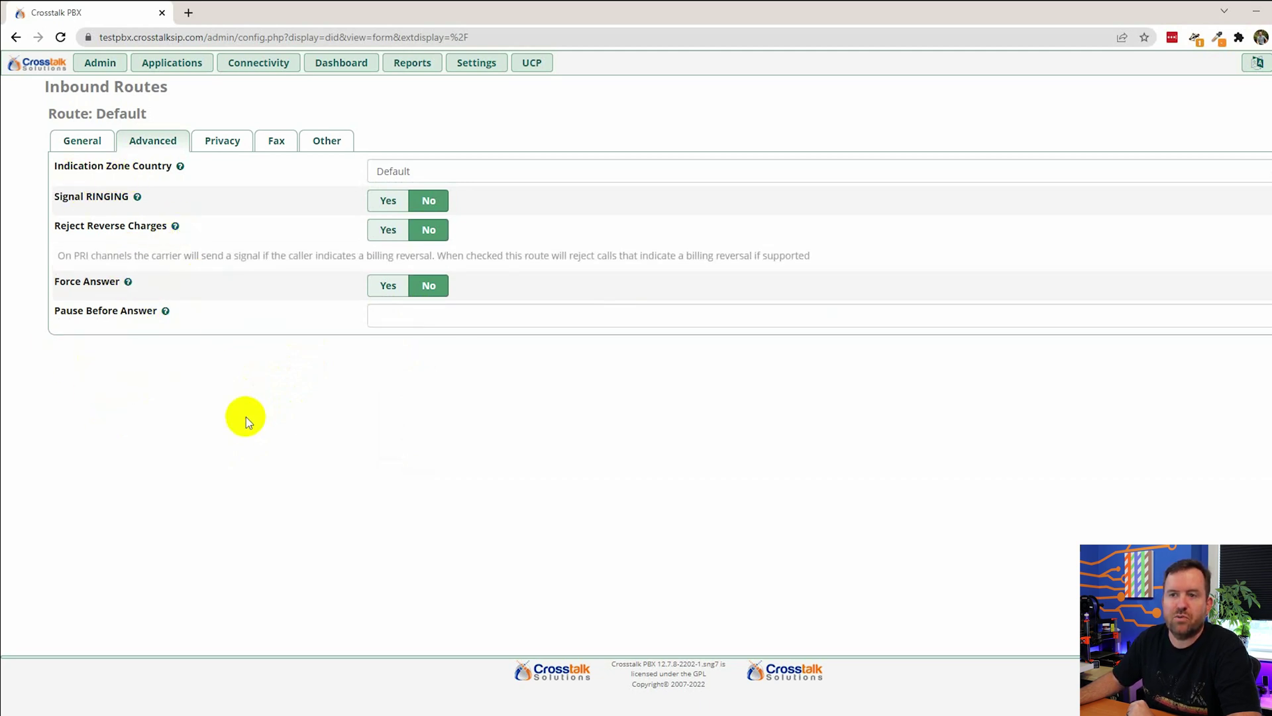
left_click(222, 142)
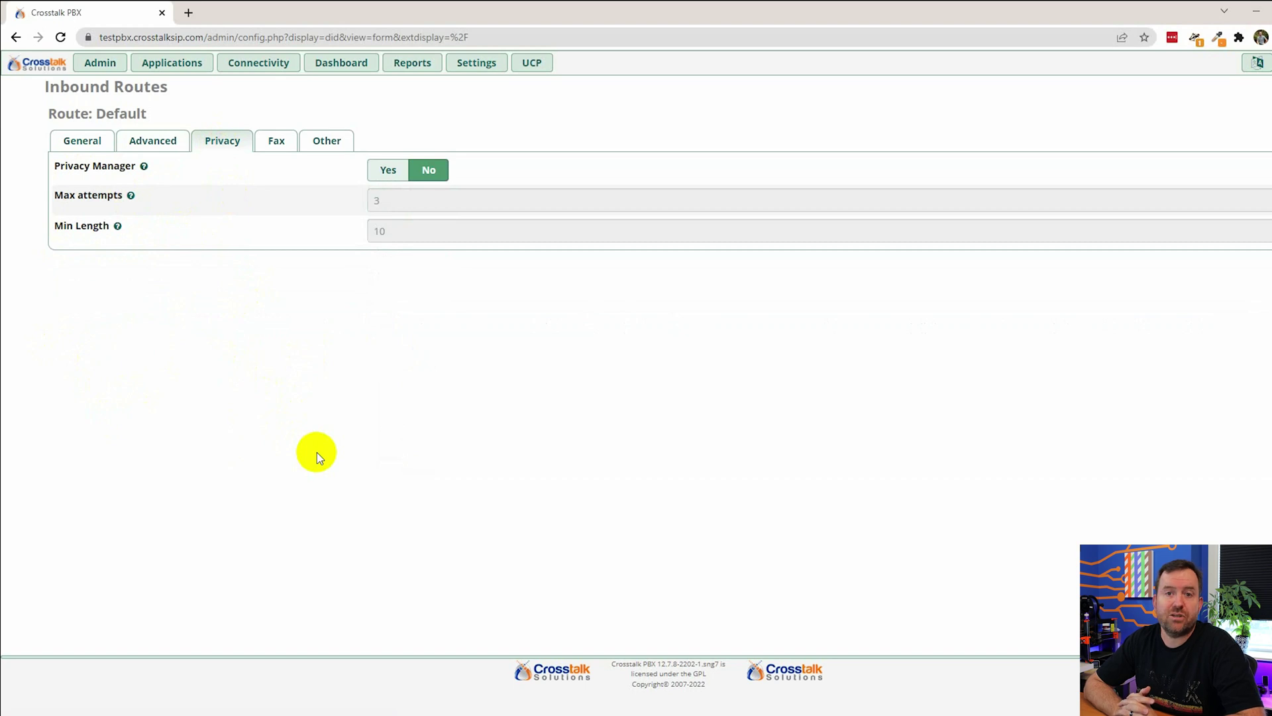
Step: Leave Privacy Manager at No and view the Fax settings, with Detect Faxes No
mouse_move(143, 167)
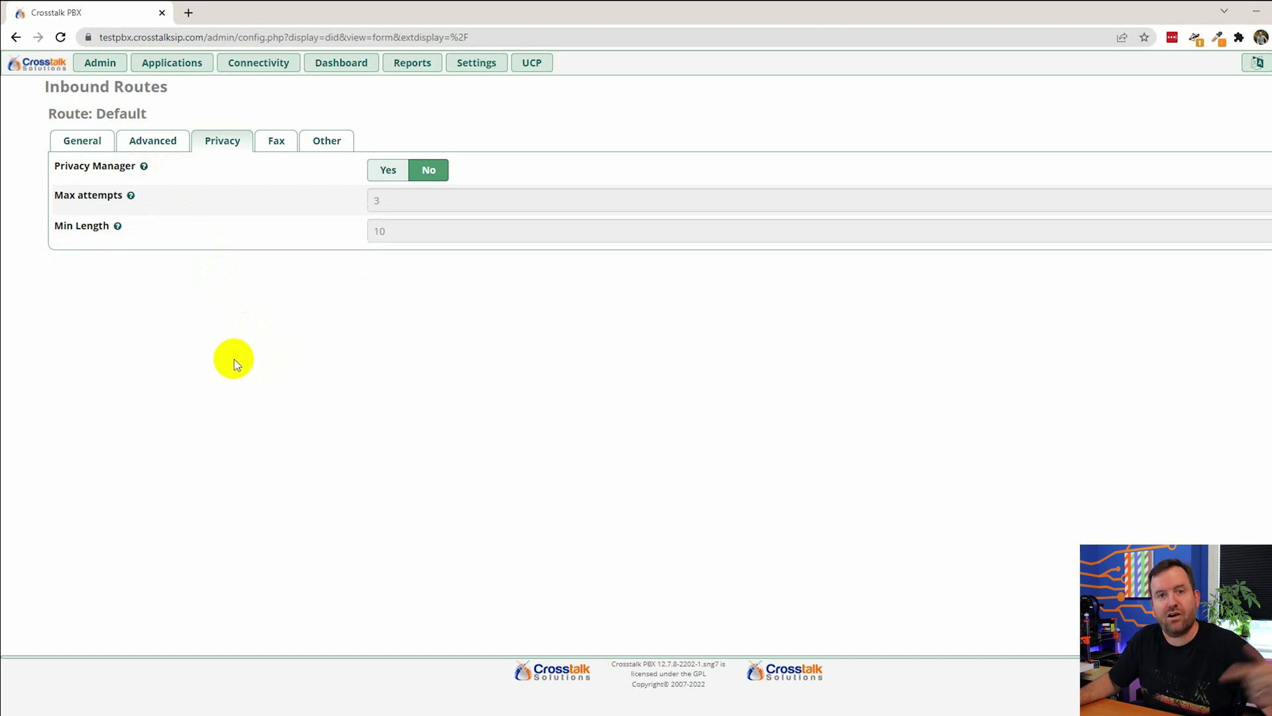
left_click(274, 141)
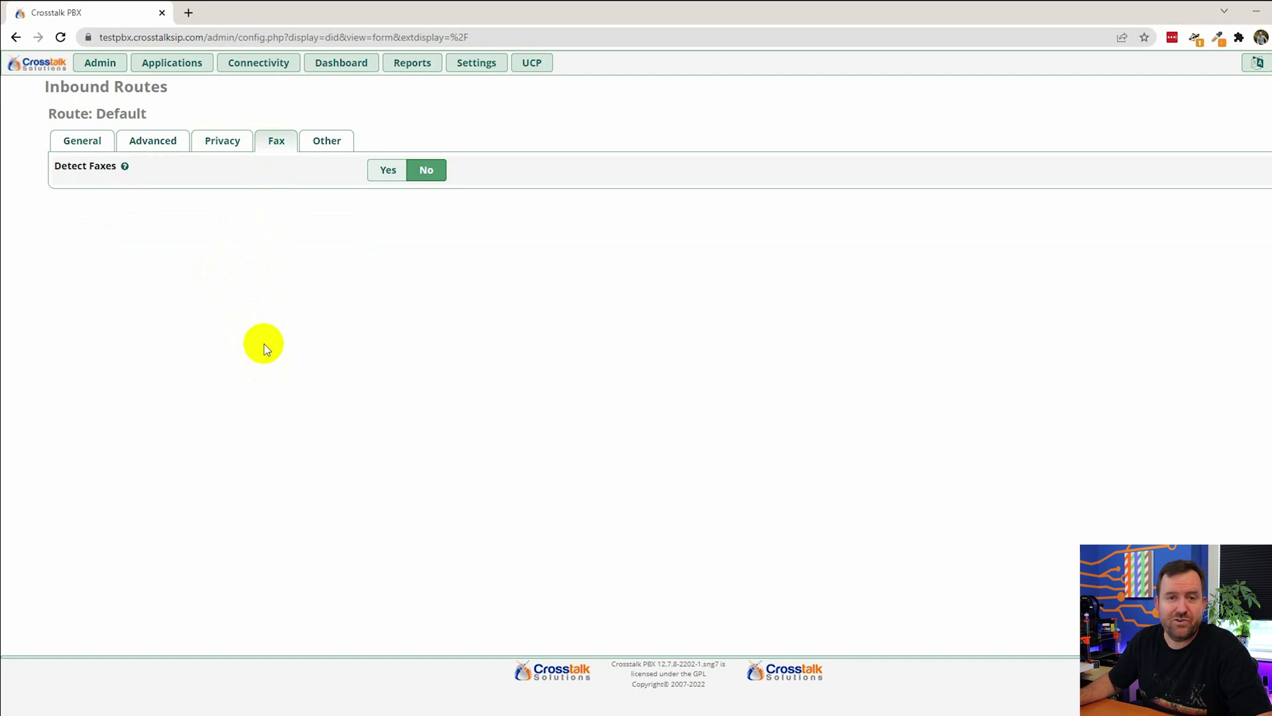
Step: On the Other tab, leave Call Recording at Don't Care and submit the Default route
left_click(335, 141)
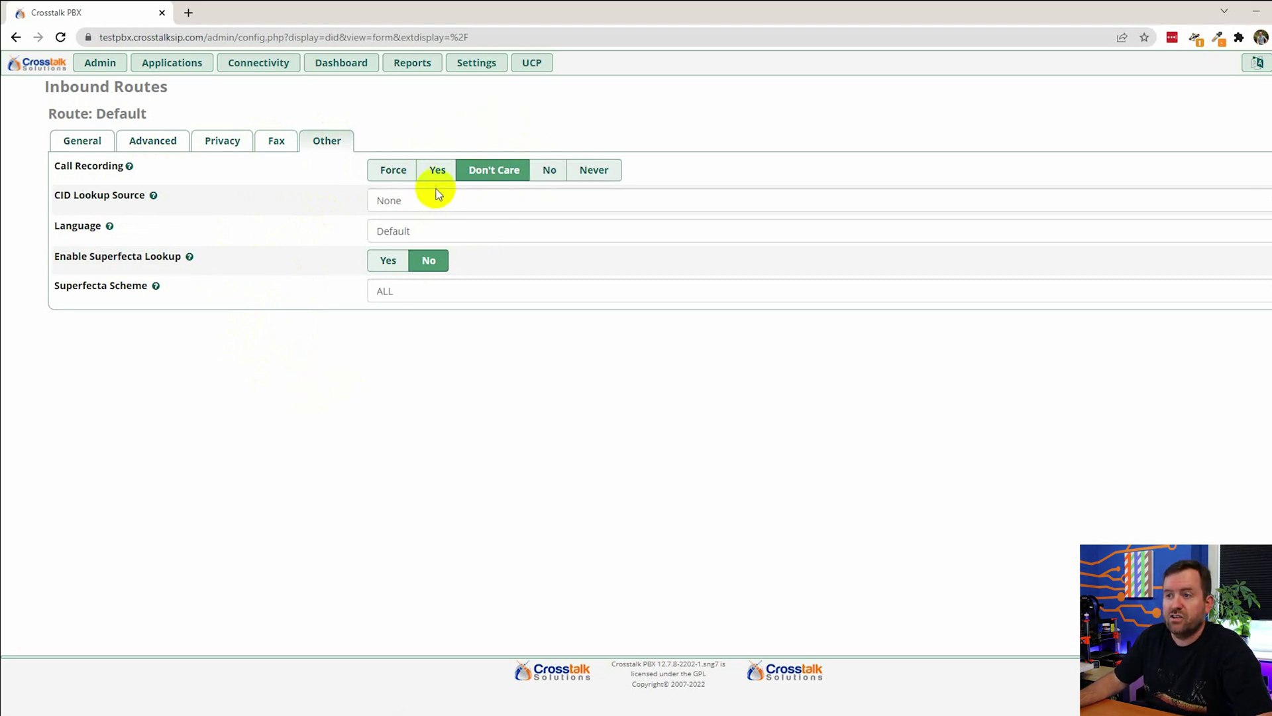
left_click(405, 170)
left_click(514, 172)
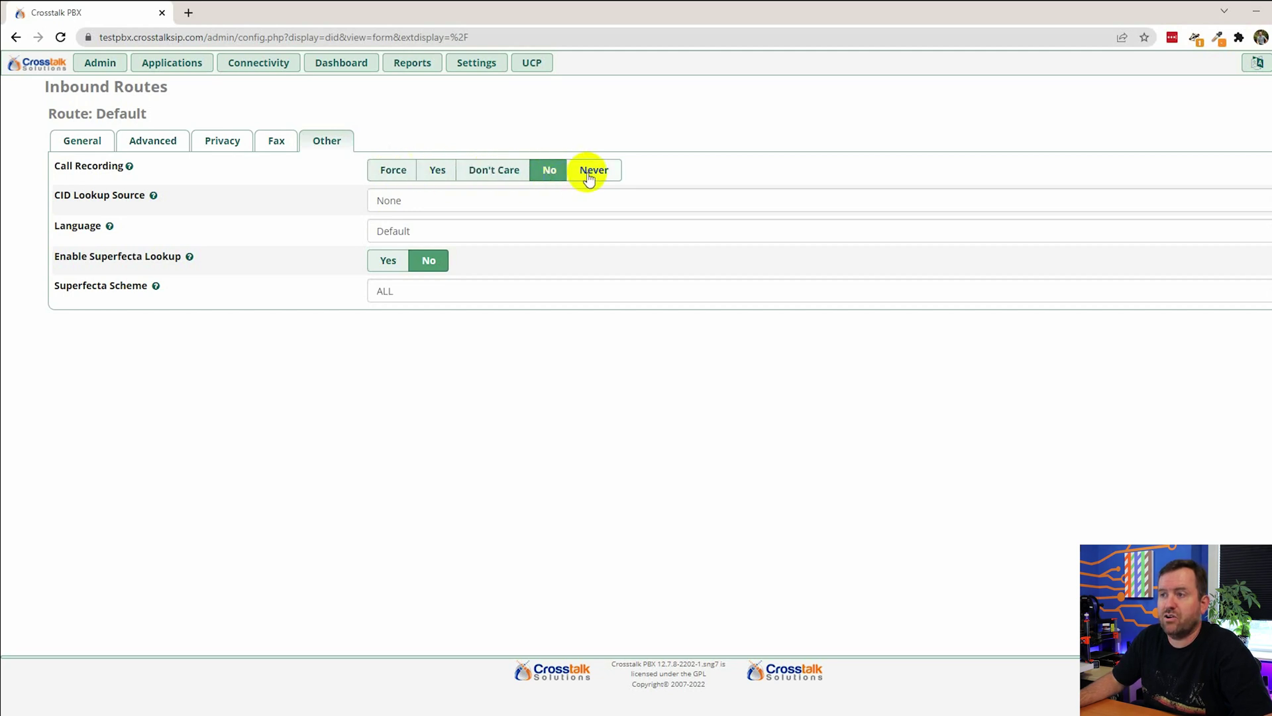
left_click(497, 170)
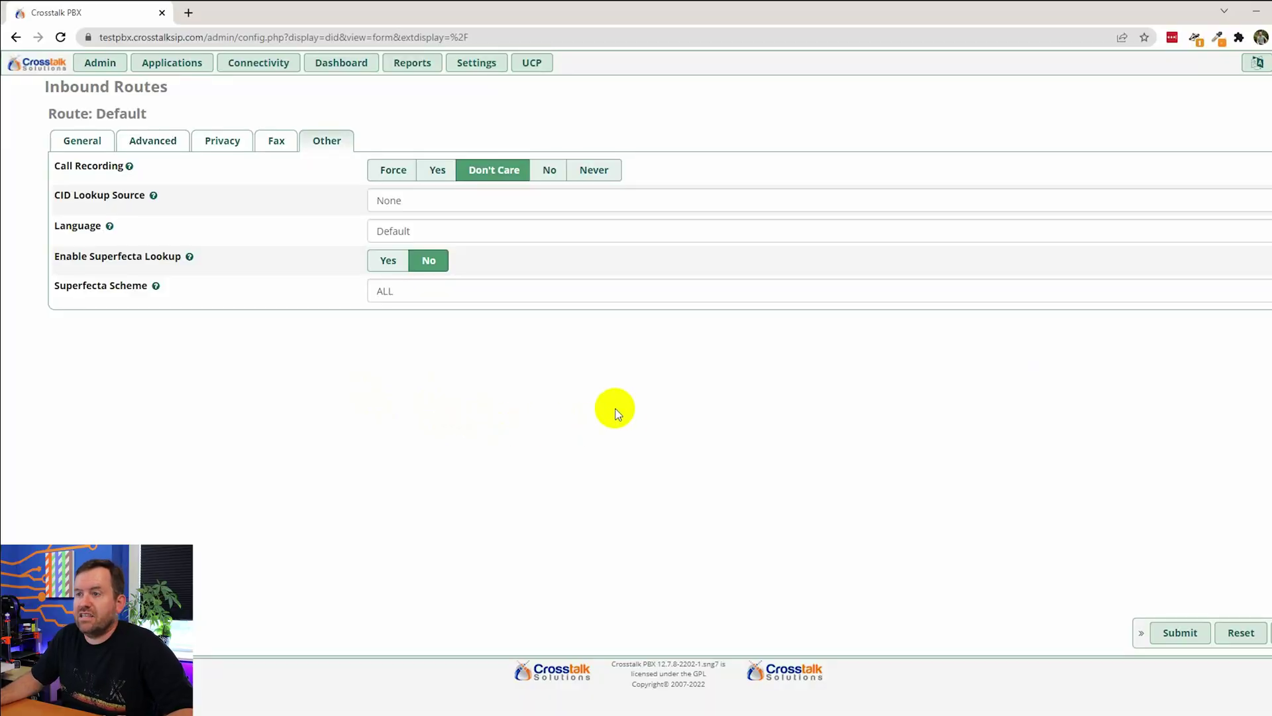
left_click(1179, 633)
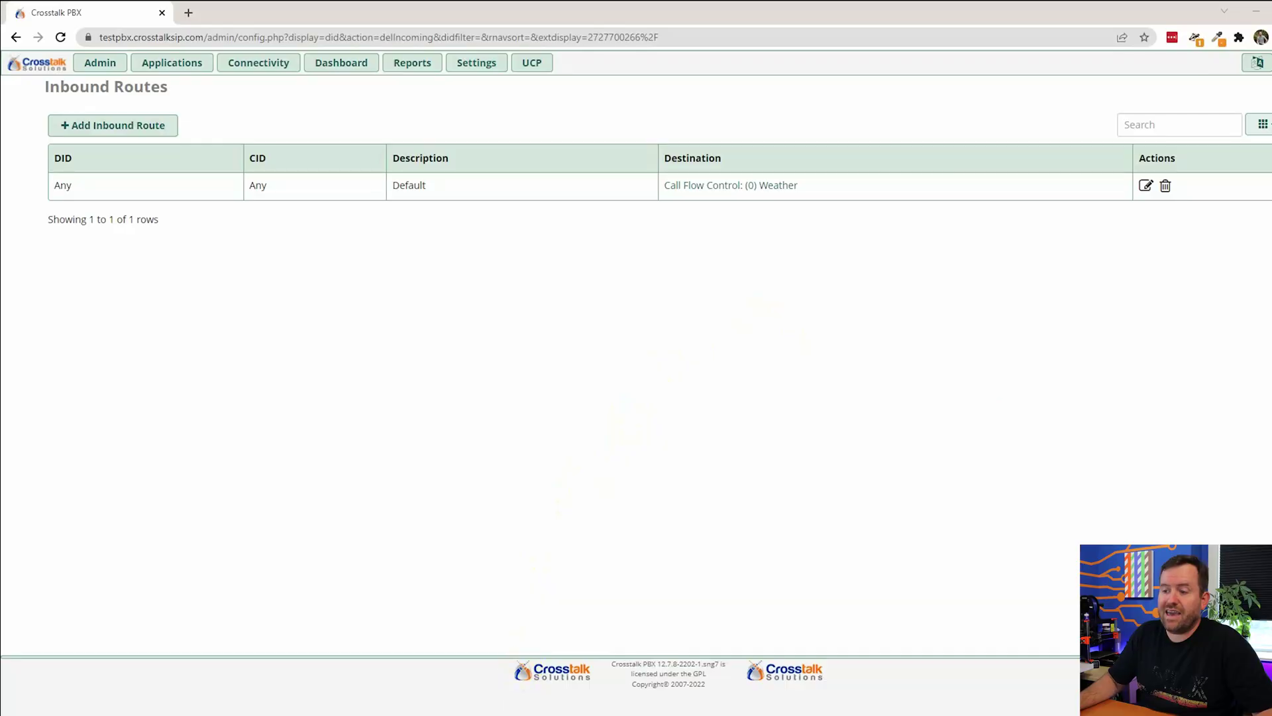
left_click(572, 685)
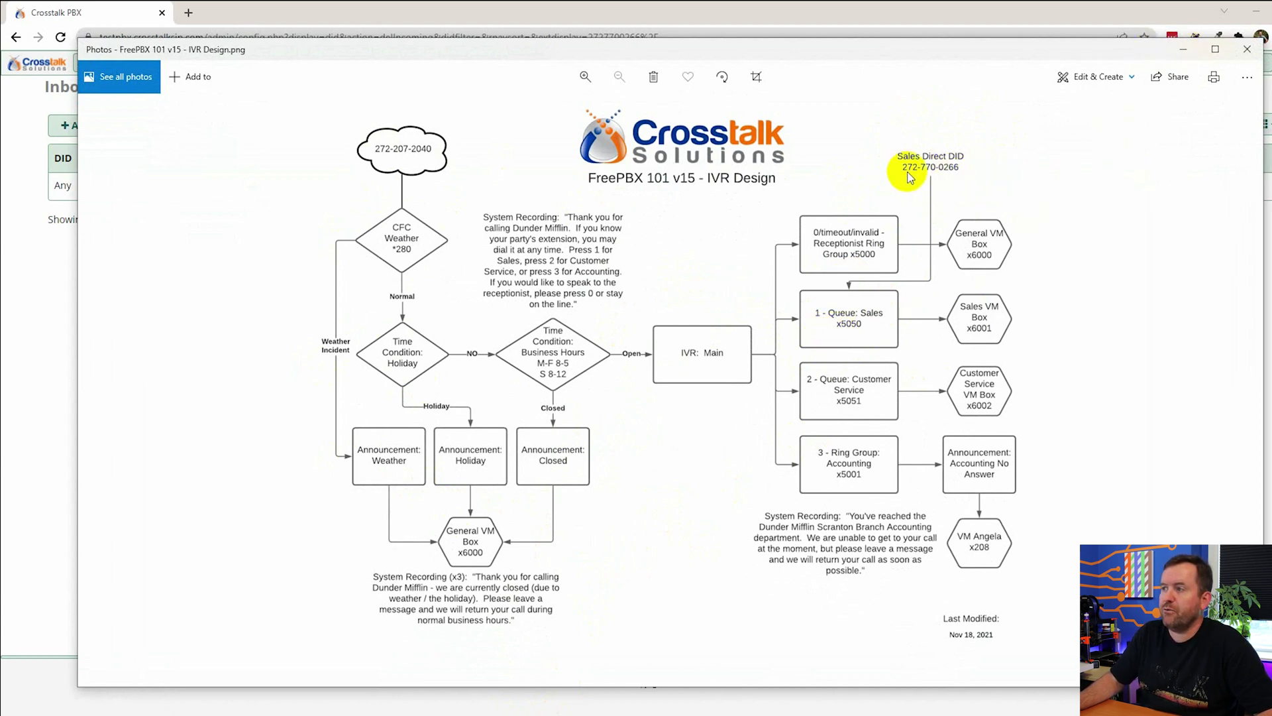
left_click(1184, 50)
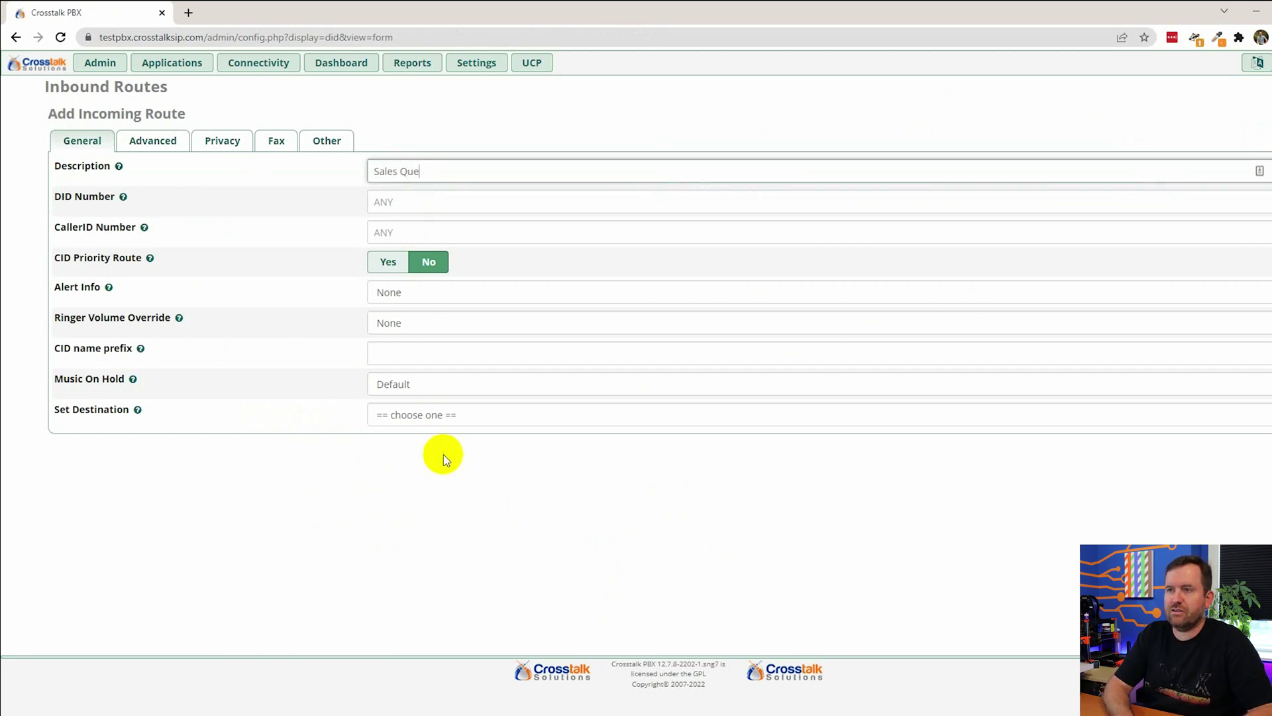
left_click(411, 202)
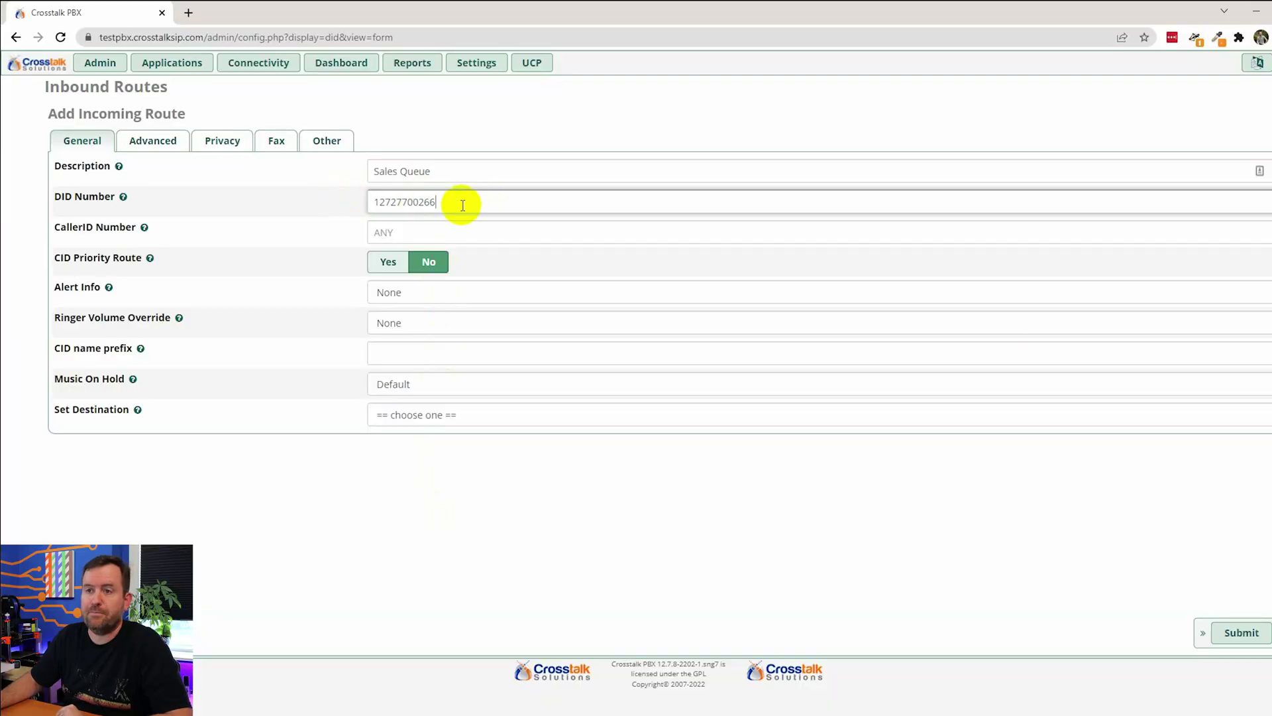
left_click(442, 231)
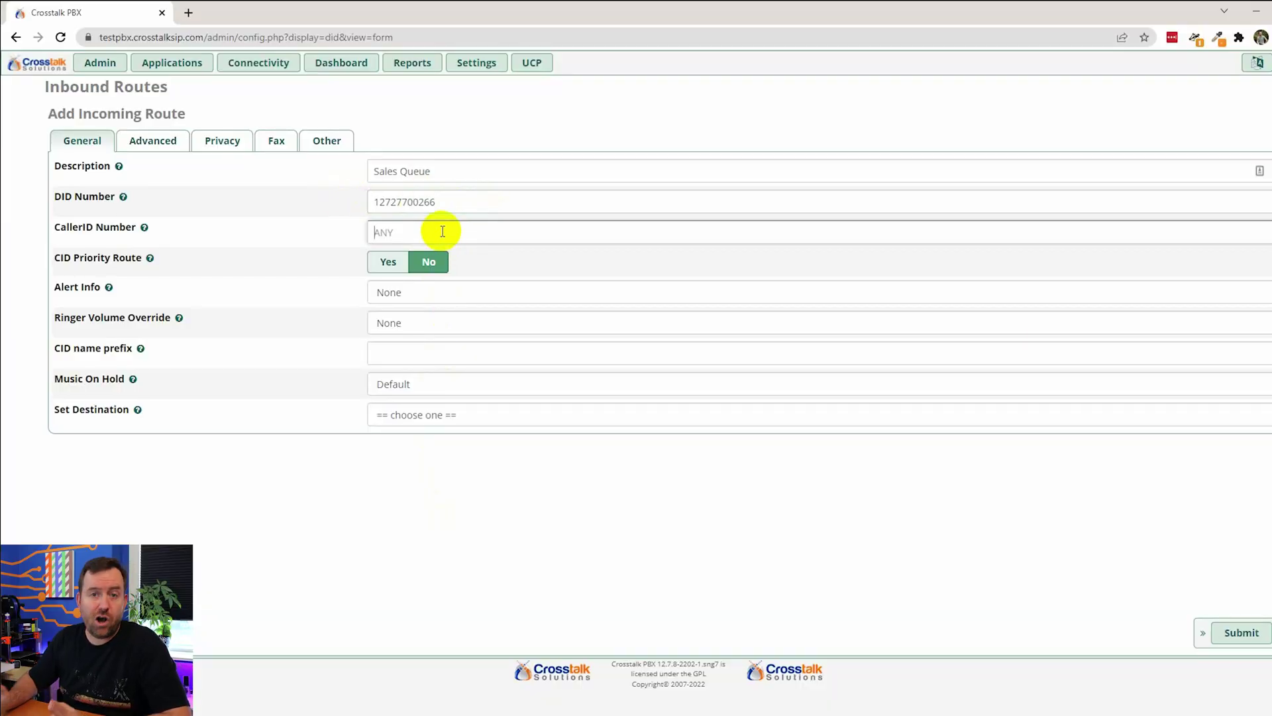
left_click(435, 203)
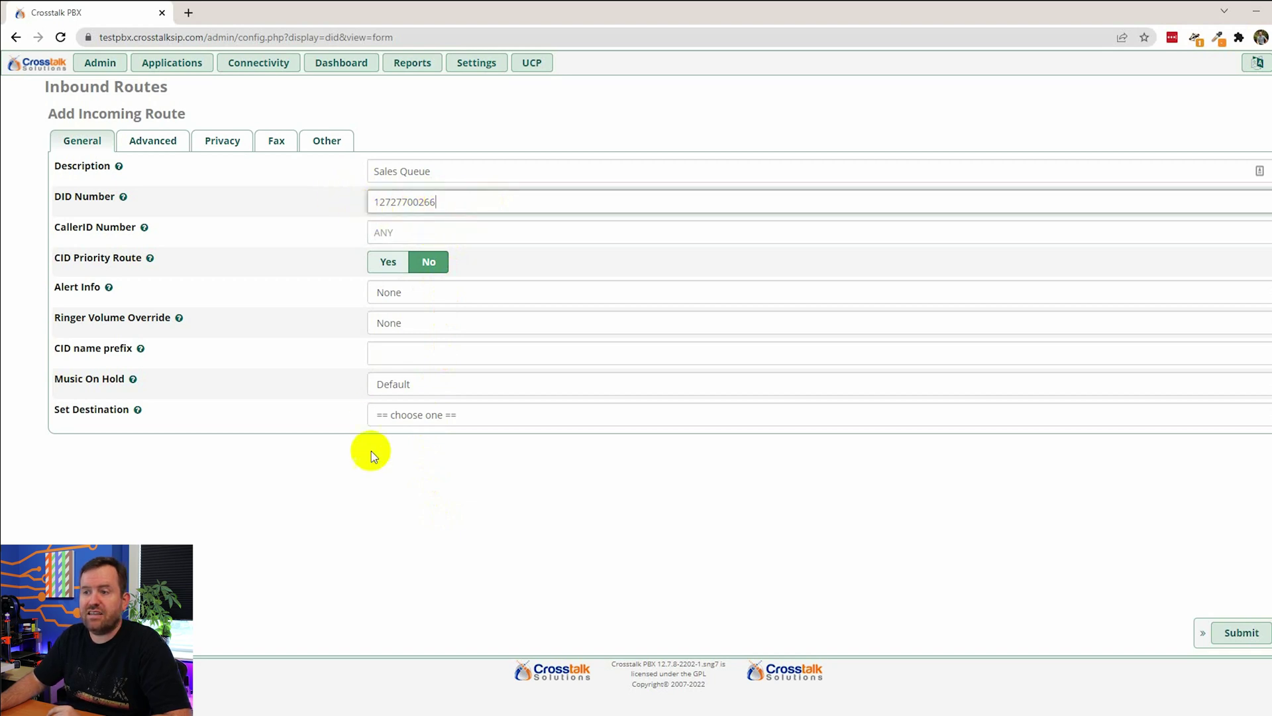
left_click(407, 415)
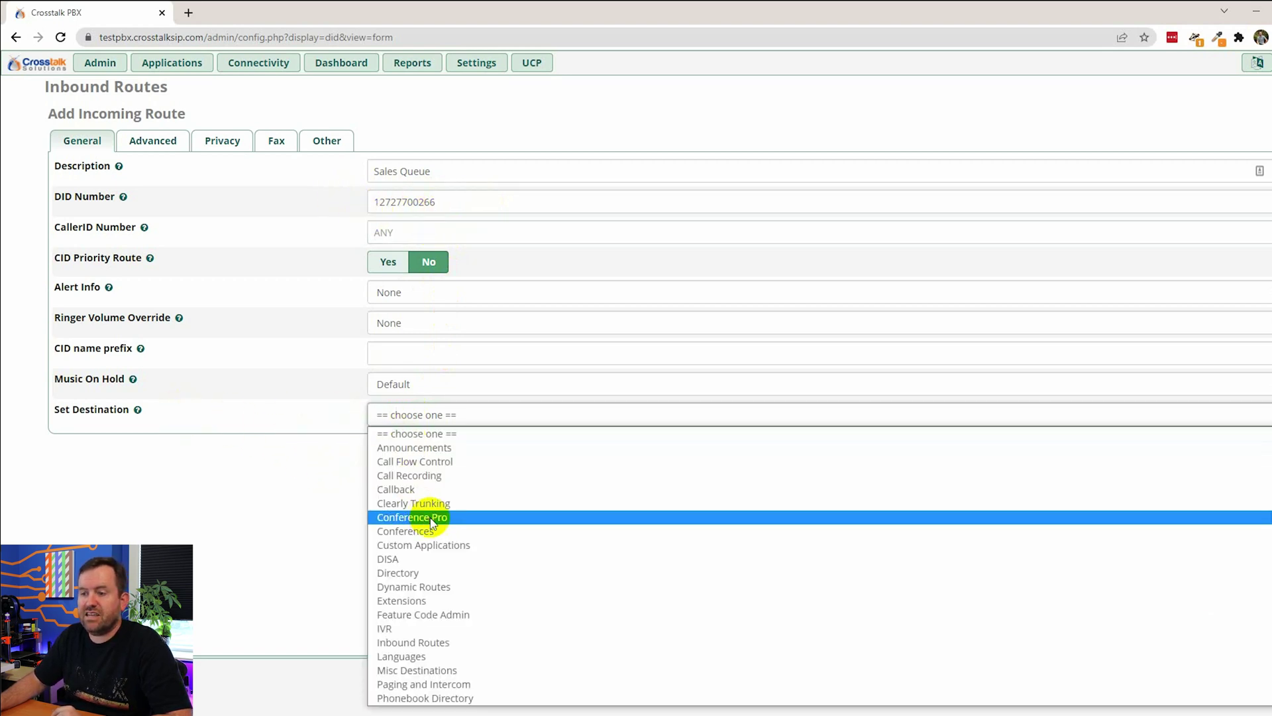
scroll(431, 530, "down", 4)
left_click(412, 572)
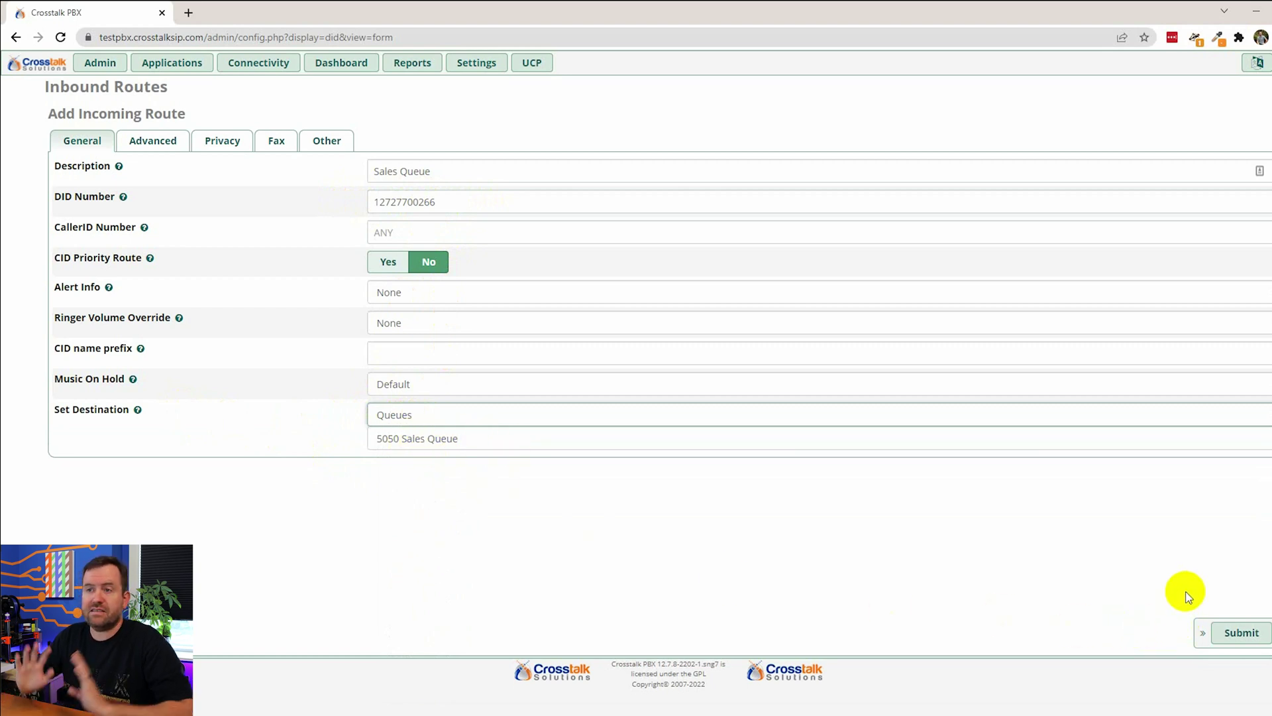
left_click(1242, 633)
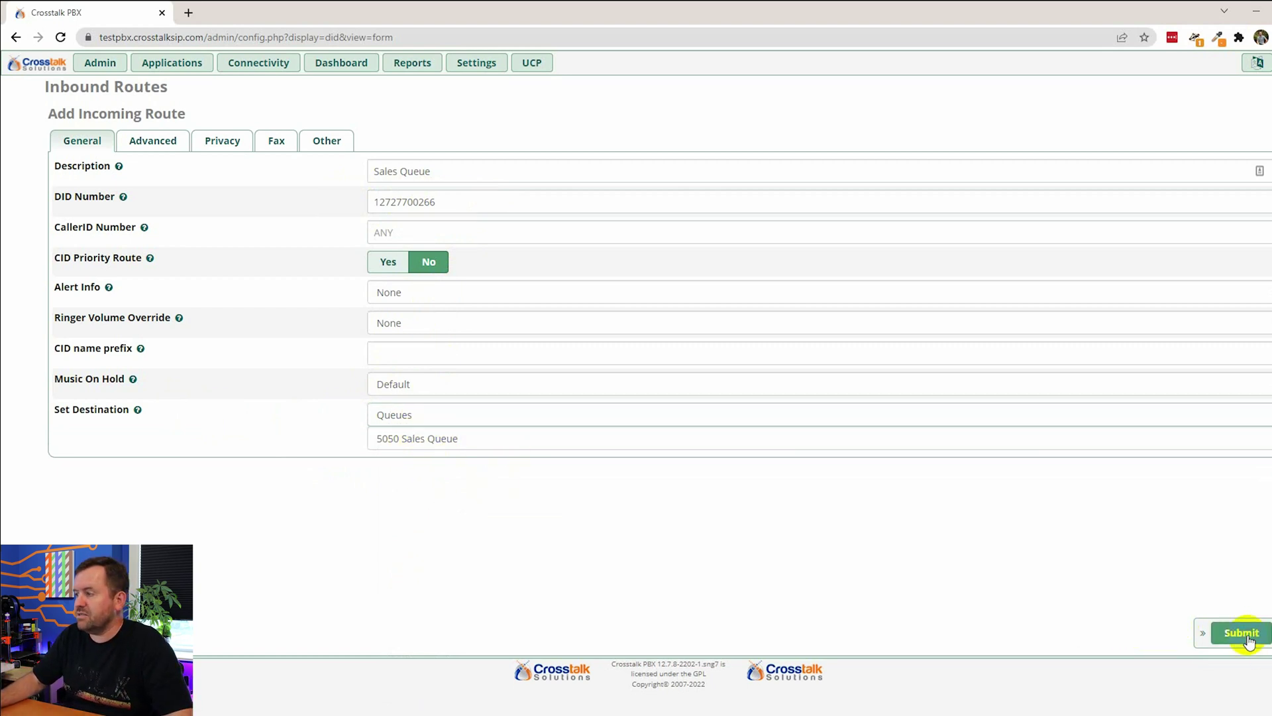
Step: Apply Config to reload FreePBX with the Sales Queue and Default route changes
left_click(1199, 61)
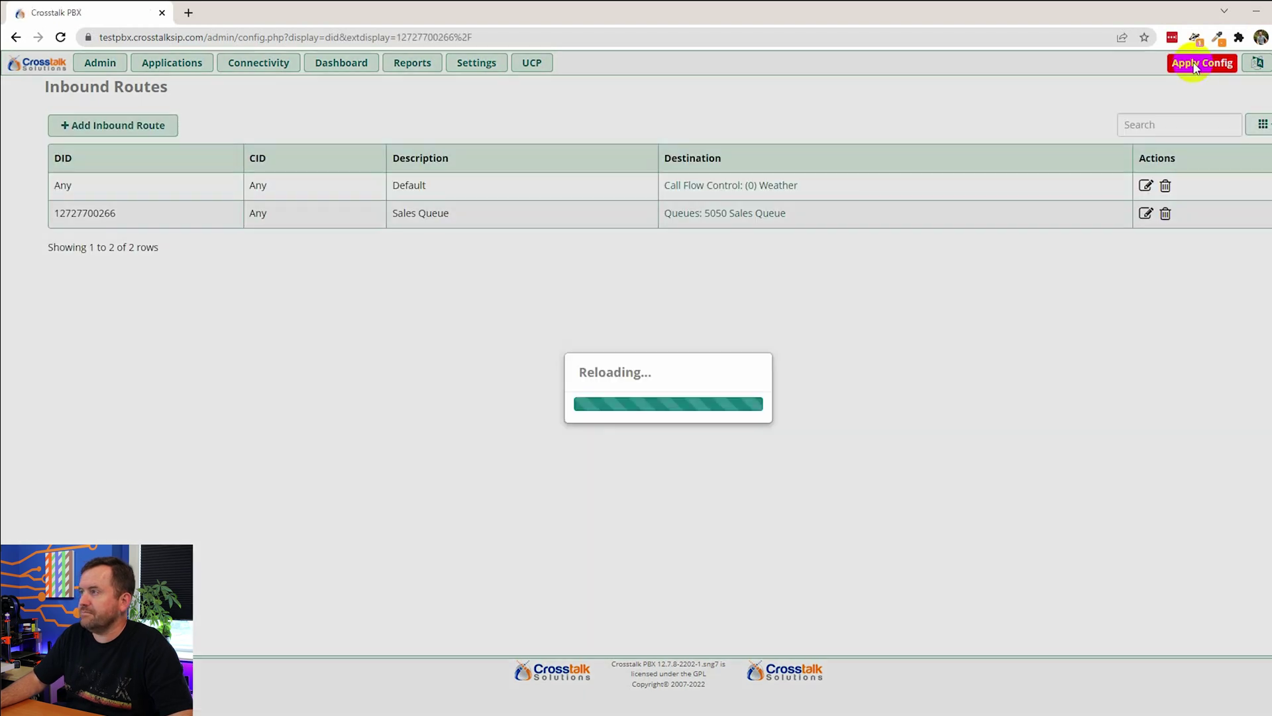